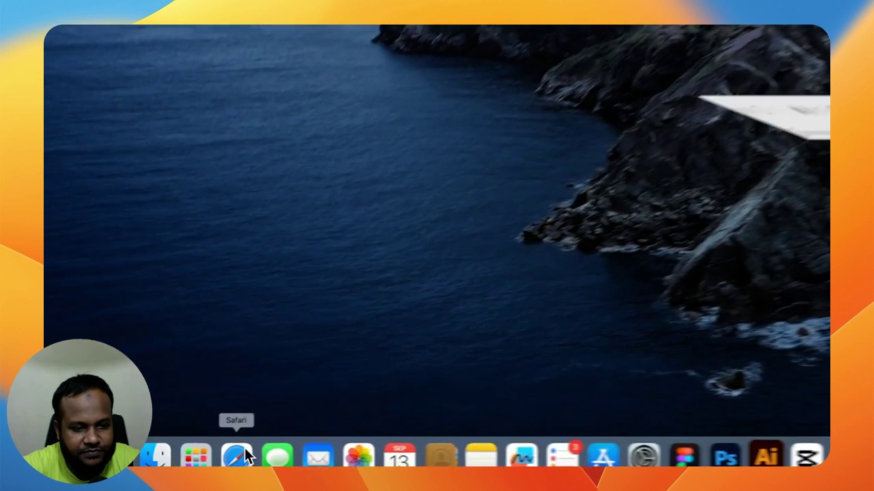
Step: Review the Add Watermark topic in the lesson outline, then return to the desktop
{"action": "left_click", "coordinate": [149, 451]}
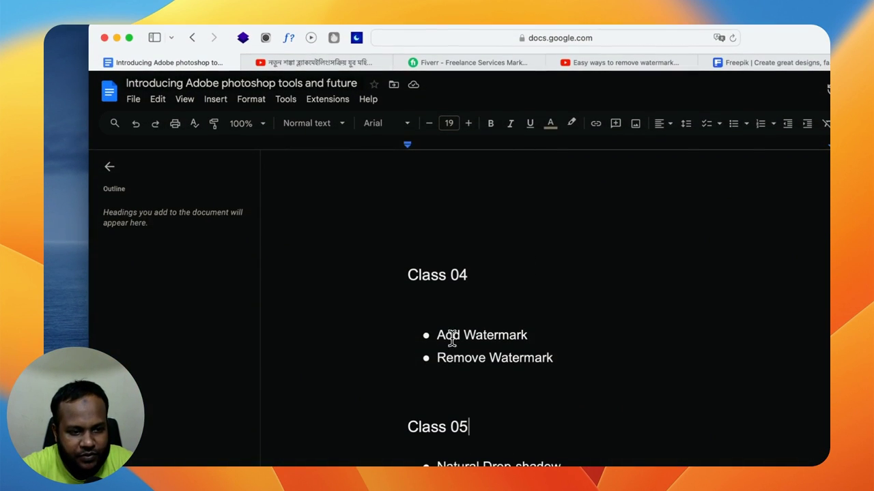
{"action": "left_click", "coordinate": [451, 335]}
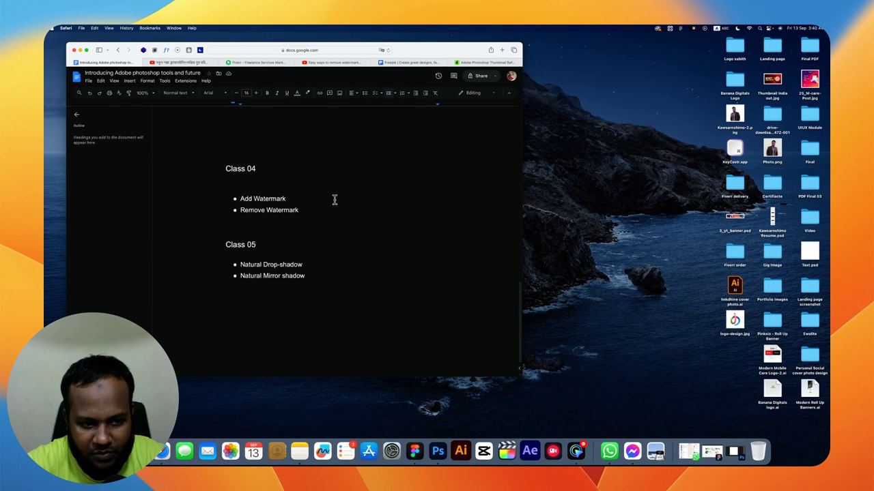
{"action": "left_click", "coordinate": [81, 50]}
{"action": "left_click", "coordinate": [367, 283]}
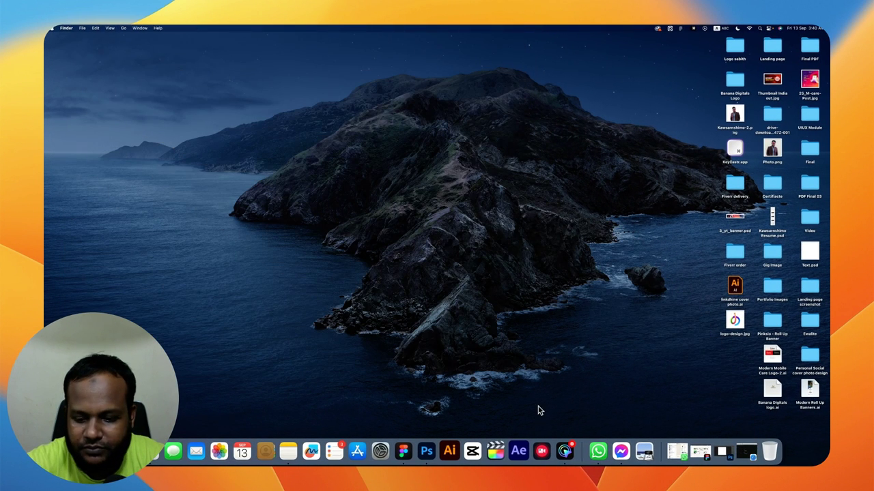
Step: Restore Photoshop and create a 200 × 200 px, 72 ppi white document named 'Water mark'
{"action": "left_click", "coordinate": [730, 456]}
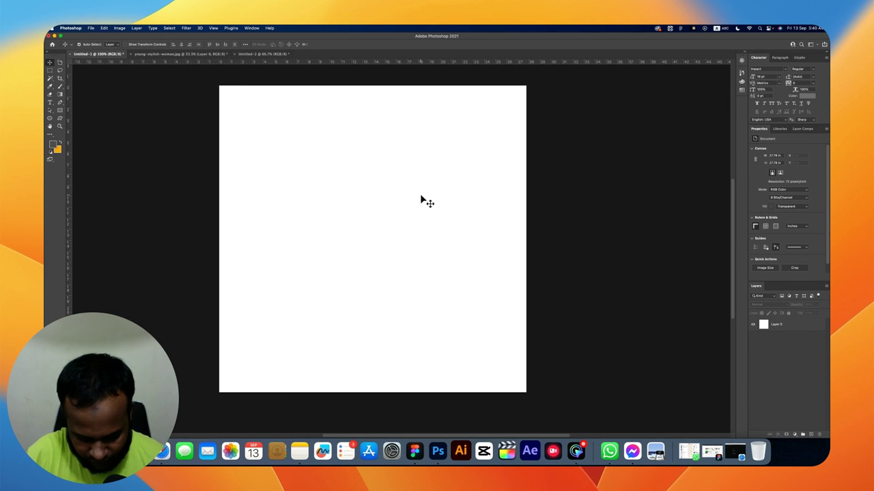
{"action": "key", "text": "super+n"}
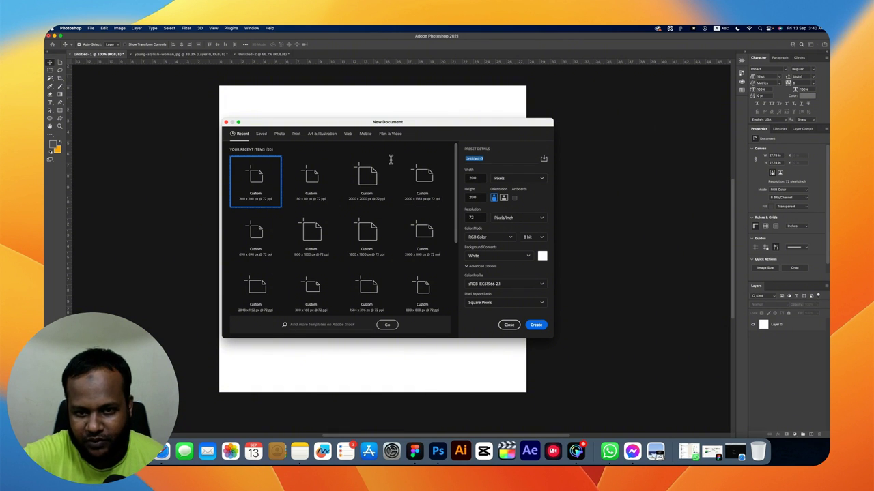
{"action": "type", "text": "s"}
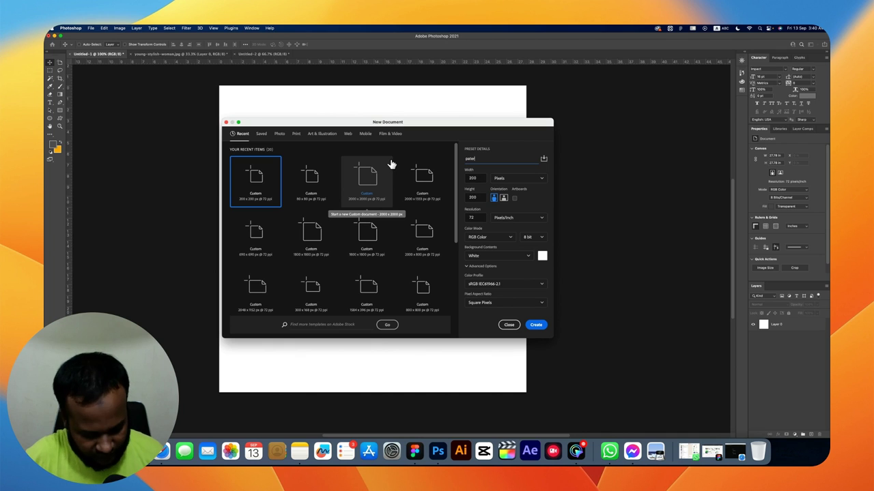
{"action": "key", "text": "super+a"}
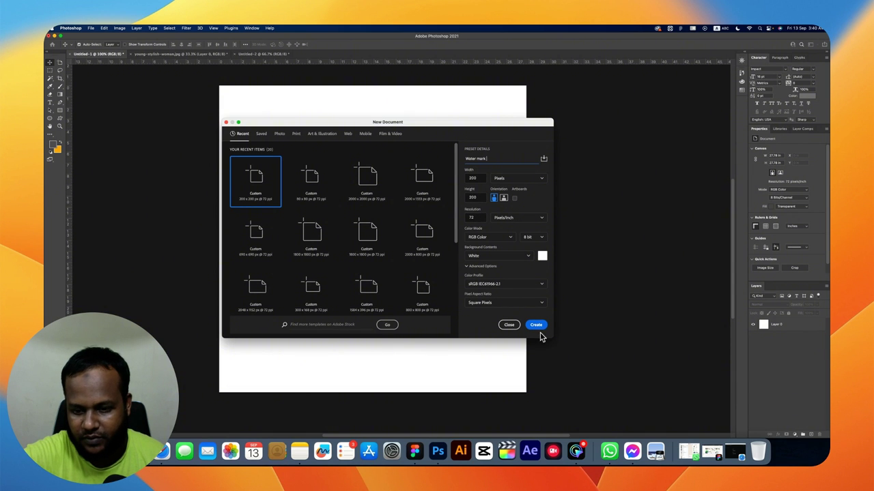
{"action": "left_click", "coordinate": [537, 326]}
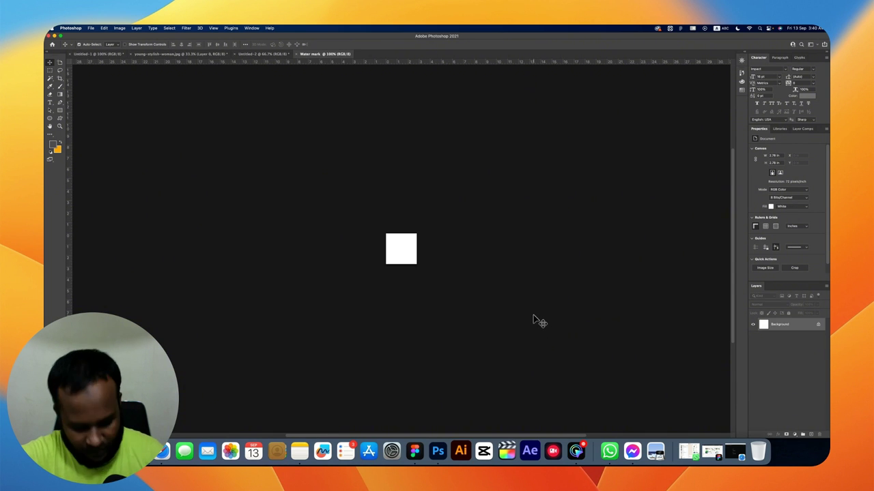
Step: Zoom in on the small canvas and type the text 'watermark'
{"action": "left_click", "coordinate": [402, 242]}
{"action": "left_click", "coordinate": [402, 243]}
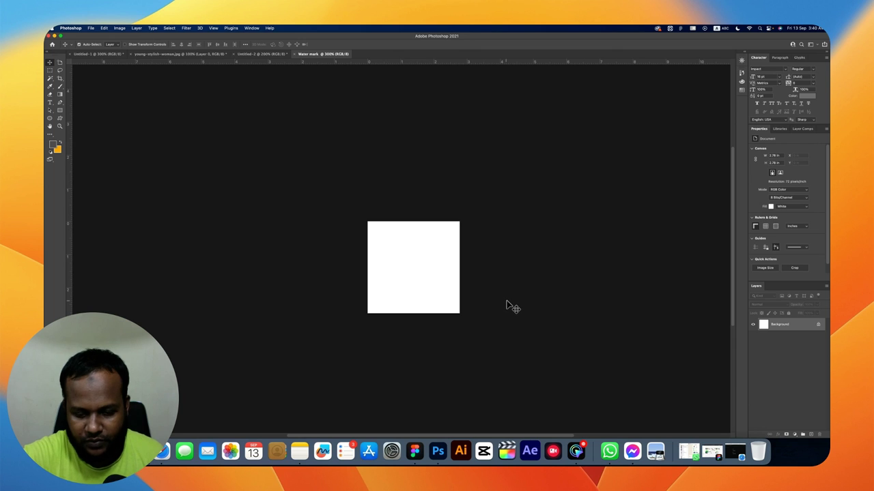
{"action": "scroll", "coordinate": [509, 308], "scroll_direction": "right", "scroll_amount": 3}
{"action": "scroll", "coordinate": [508, 307], "scroll_direction": "left", "scroll_amount": 1}
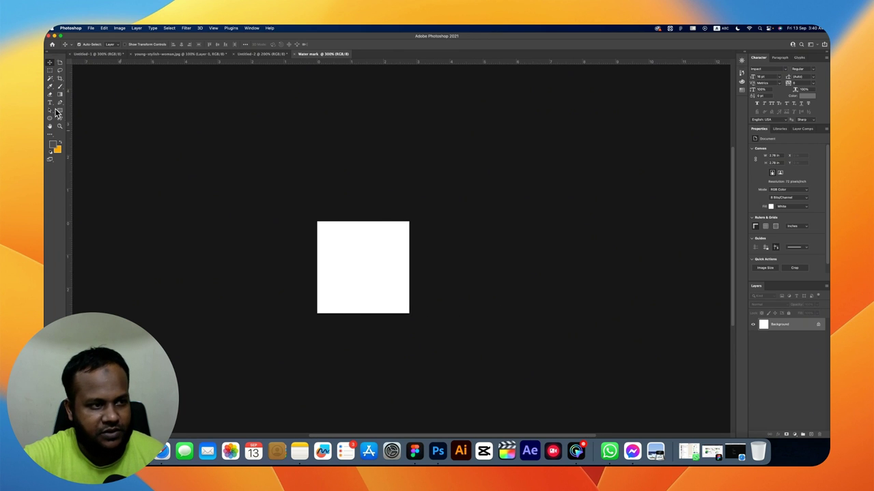
{"action": "left_click", "coordinate": [51, 107]}
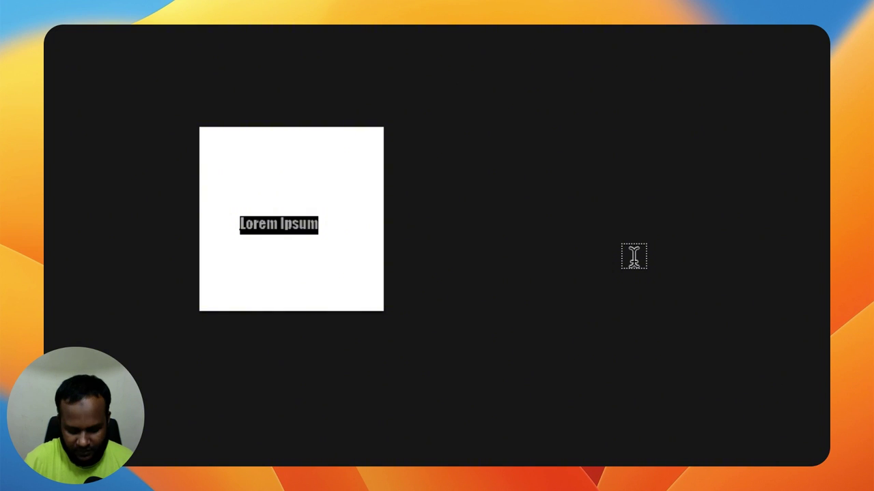
{"action": "type", "text": "wate"}
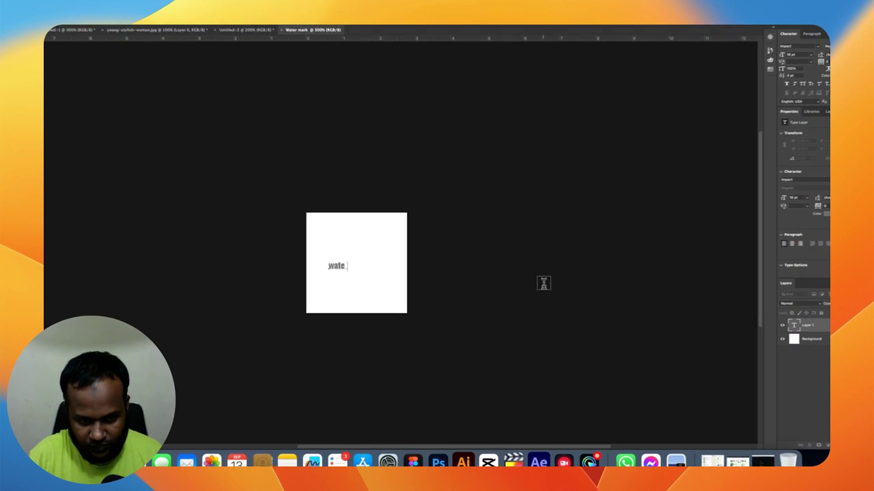
{"action": "type", "text": "rmark"}
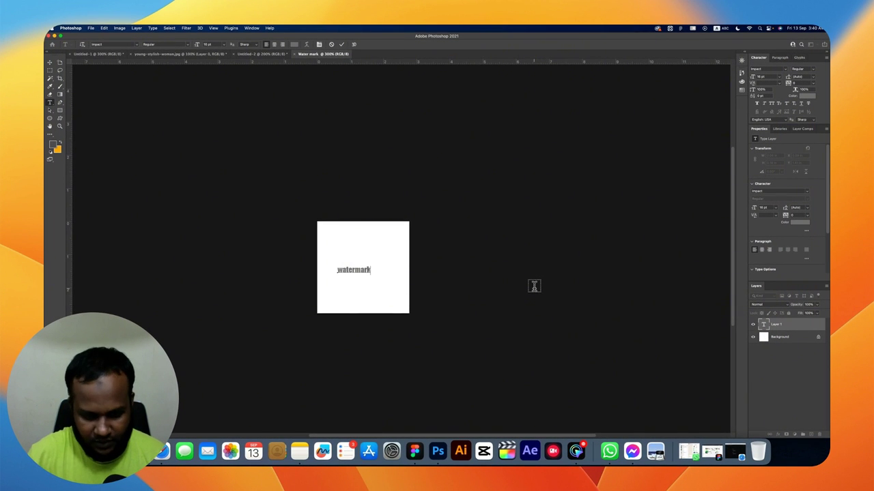
Step: Set the watermark text to 36 pt and commit the text layer
{"action": "key", "text": "ctrl+a"}
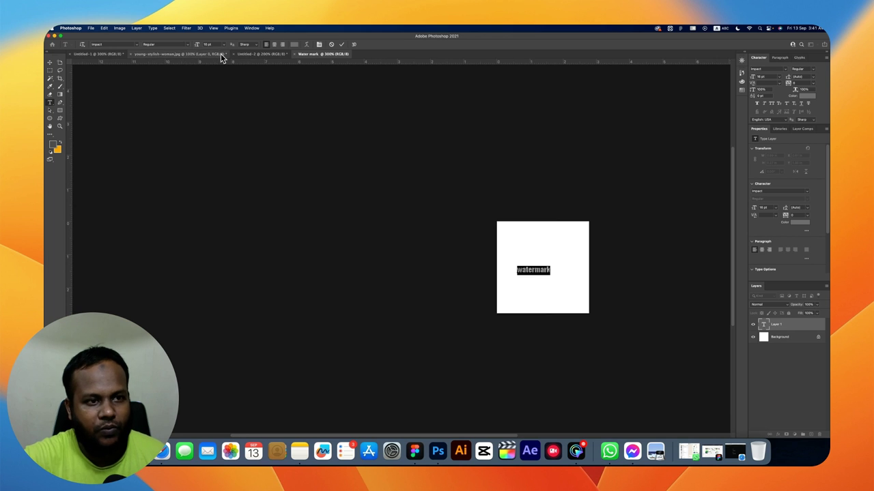
{"action": "left_click", "coordinate": [223, 44]}
{"action": "left_click", "coordinate": [215, 123]}
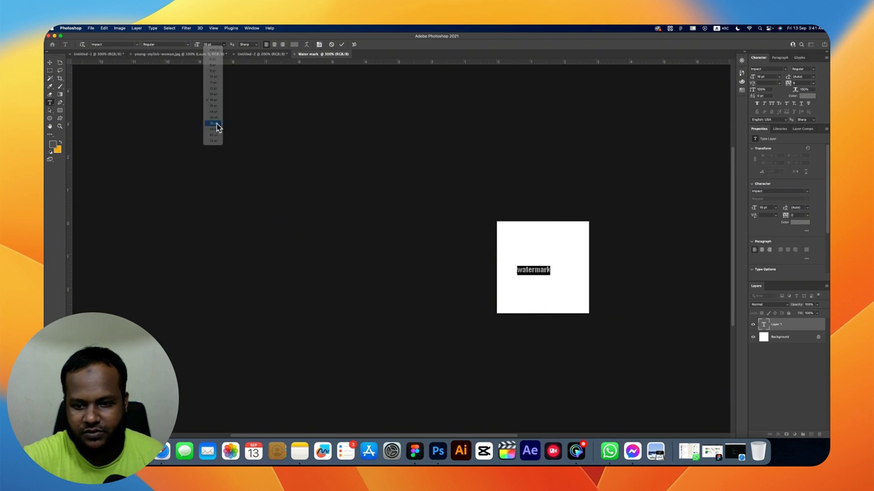
{"action": "scroll", "coordinate": [580, 297], "scroll_direction": "right", "scroll_amount": 1}
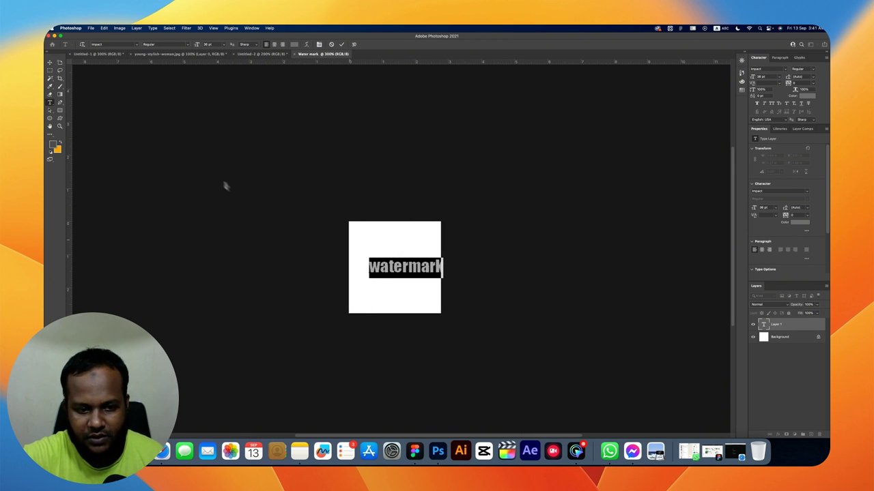
{"action": "left_click", "coordinate": [49, 63]}
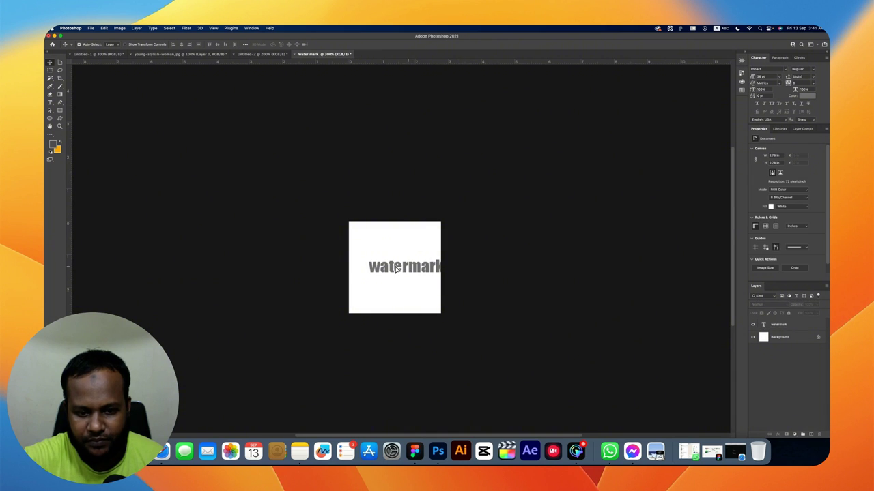
Step: Rotate the watermark text to about -37° and centre it horizontally and vertically
{"action": "left_click_drag", "start_coordinate": [425, 281], "coordinate": [440, 292]}
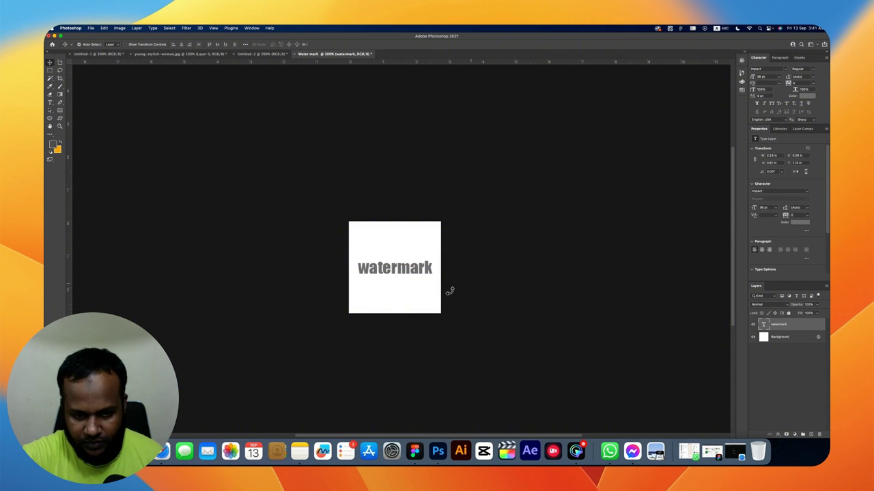
{"action": "key", "text": "super+t"}
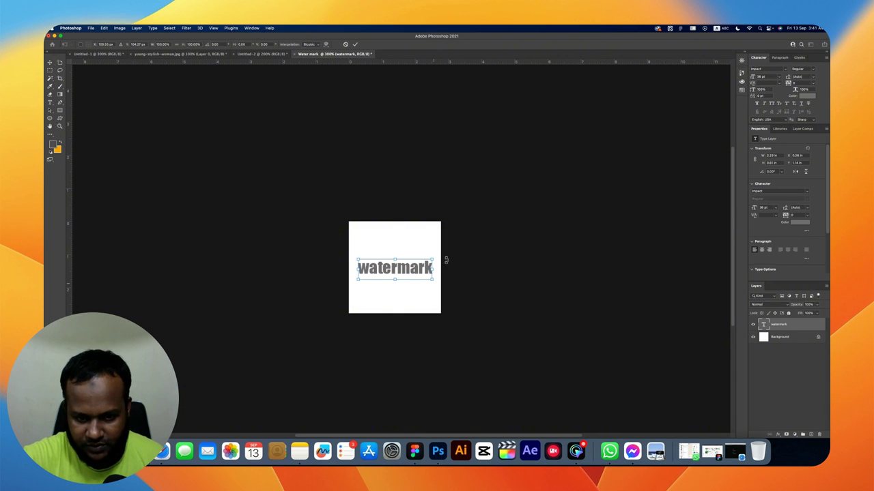
{"action": "left_click_drag", "start_coordinate": [446, 260], "coordinate": [404, 265]}
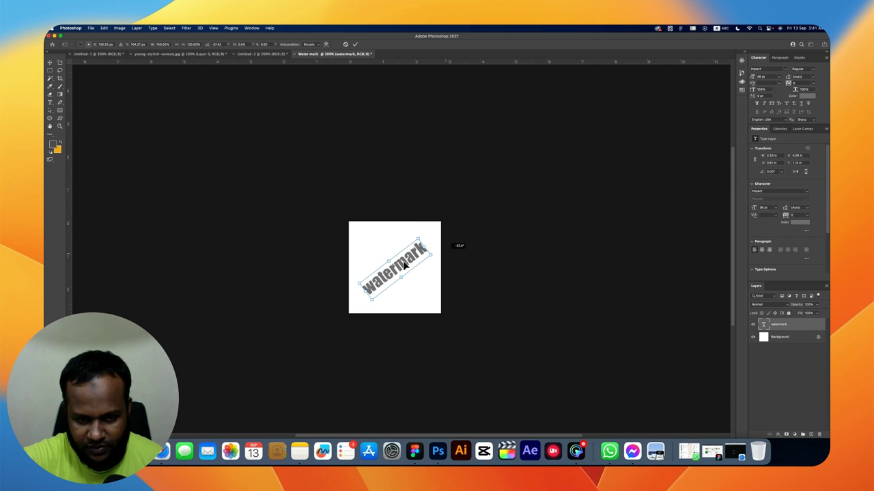
{"action": "key", "text": "Return"}
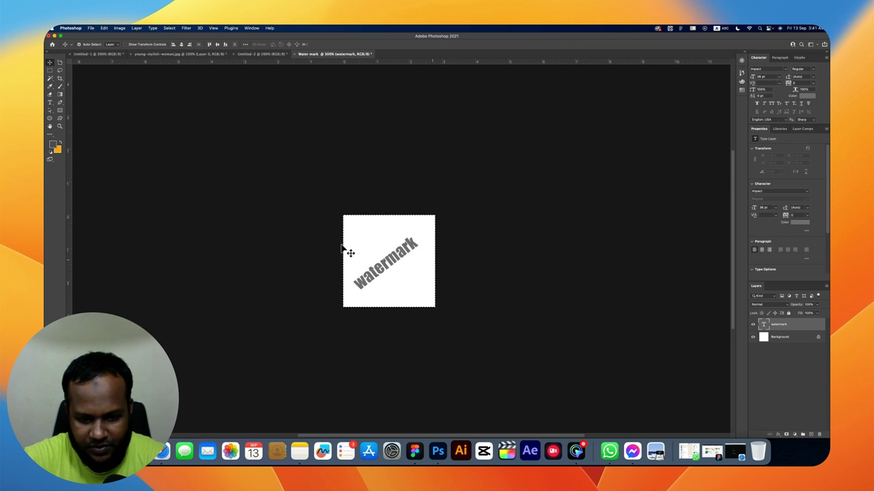
{"action": "left_click", "coordinate": [182, 45]}
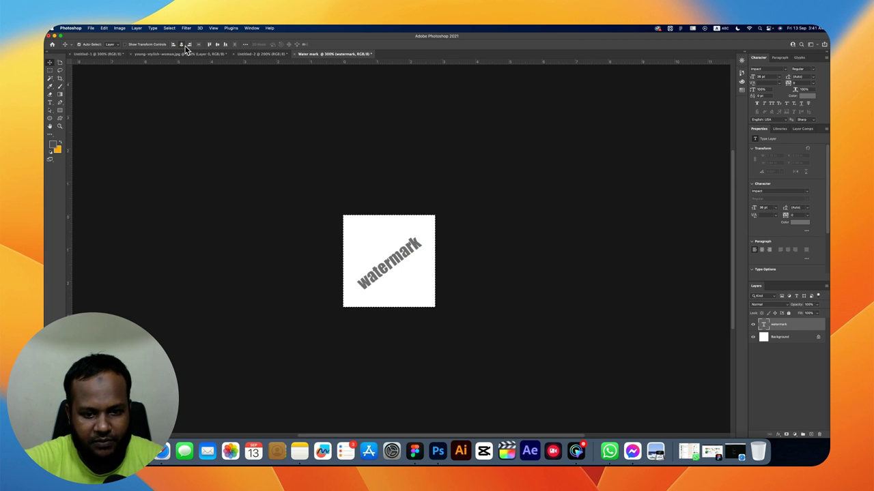
{"action": "left_click", "coordinate": [217, 45]}
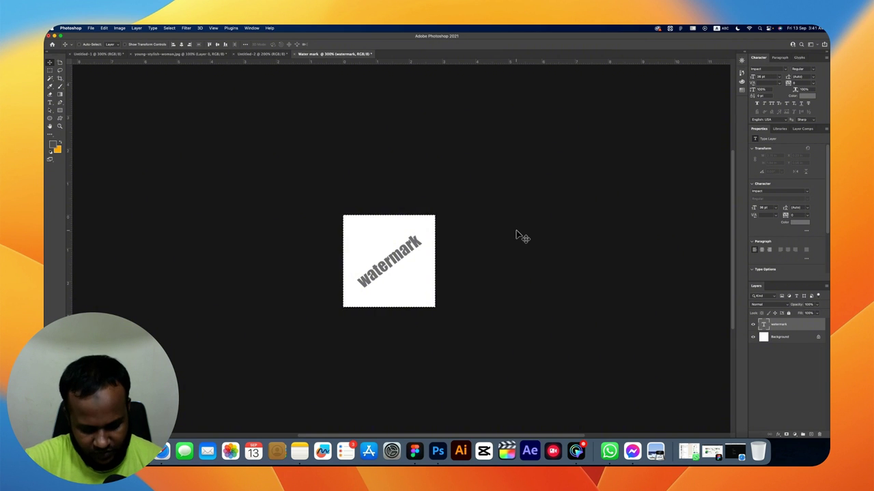
Step: Unlock the Background as Layer 0, hide it, and reselect the text layer
{"action": "left_click", "coordinate": [817, 337]}
{"action": "key", "text": "super+comma"}
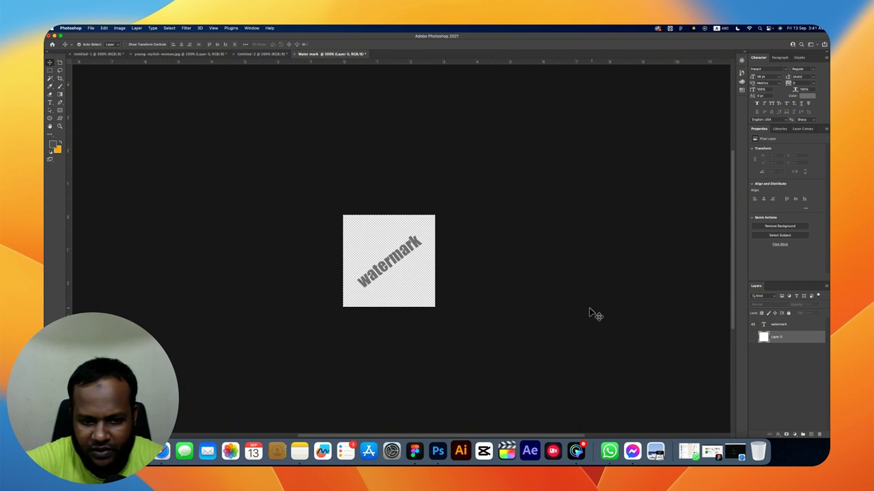
{"action": "left_click", "coordinate": [399, 265]}
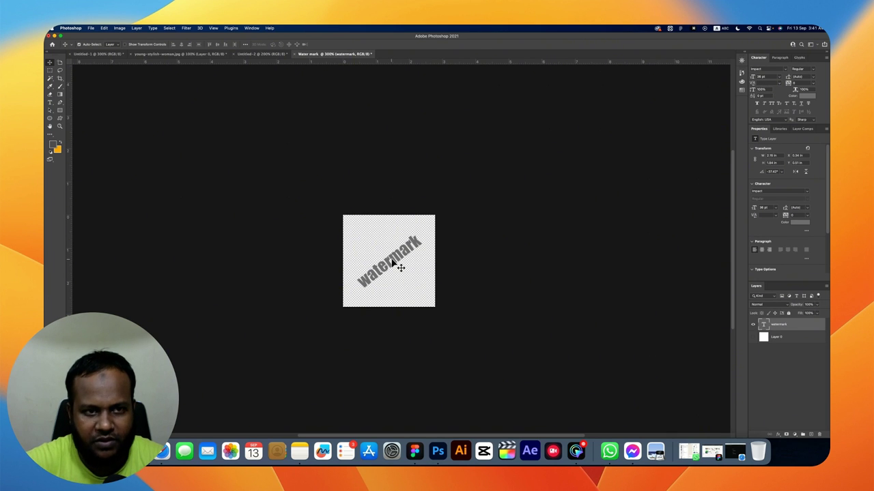
Step: Define the diagonal text tile as a pattern named 'Water mark' via Edit > Define Pattern
{"action": "left_click", "coordinate": [104, 28]}
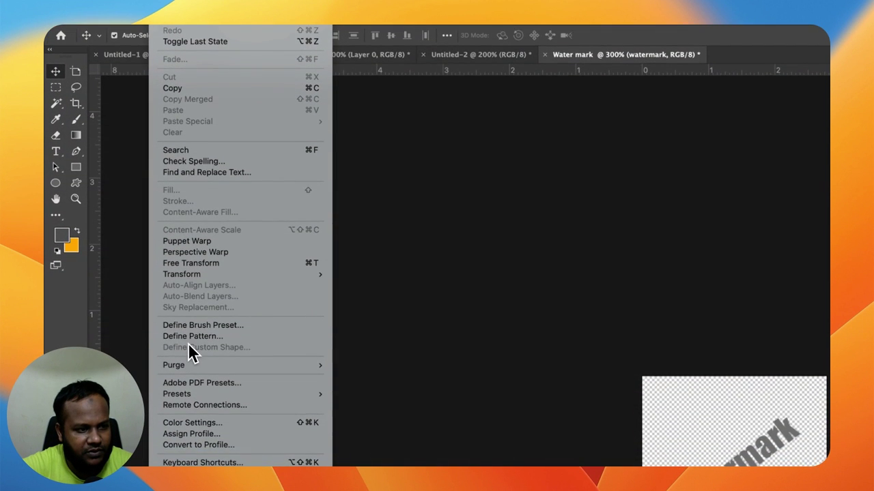
{"action": "left_click", "coordinate": [190, 347]}
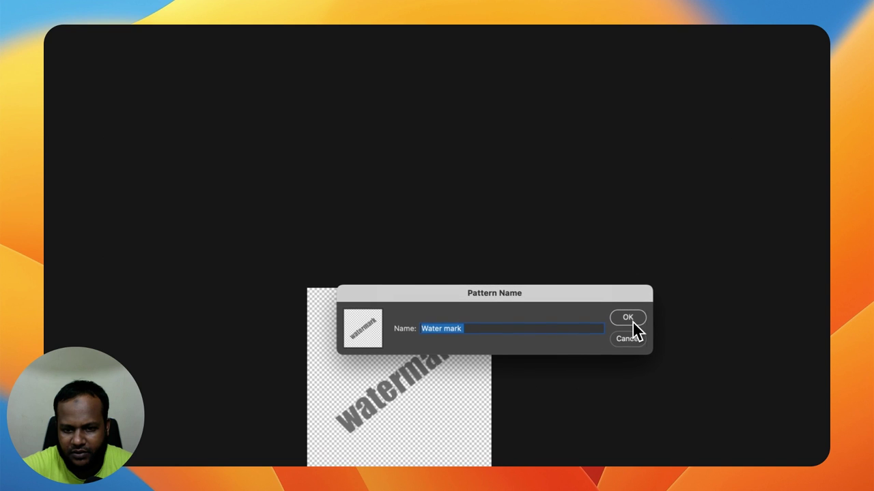
{"action": "left_click", "coordinate": [626, 321]}
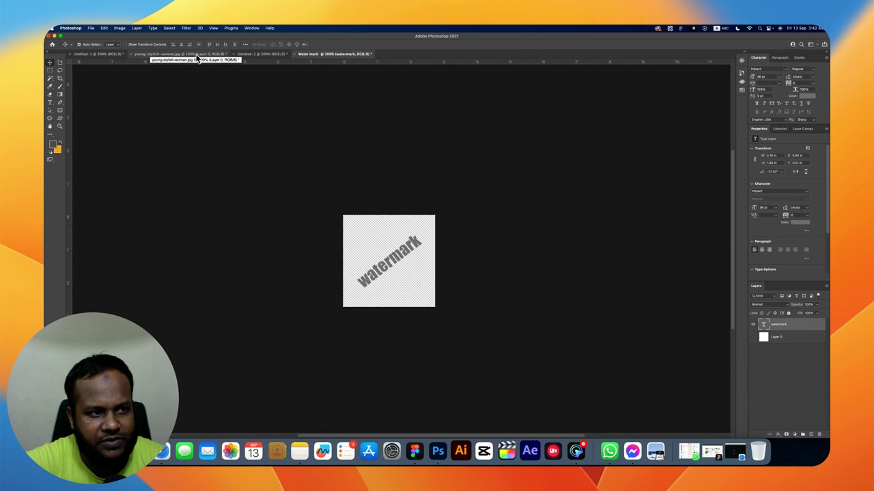
Step: On Untitled-1's Layer 0, add a Pattern Overlay using the 'Water mark' pattern
{"action": "left_click", "coordinate": [95, 54]}
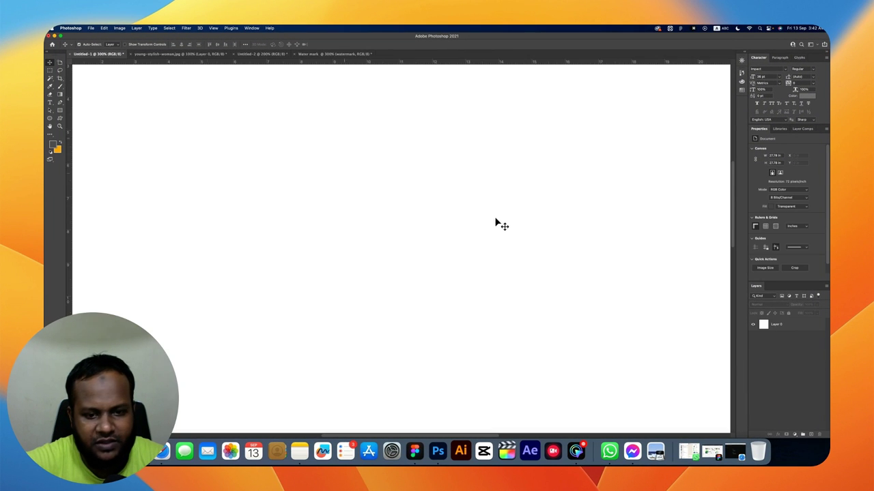
{"action": "key", "text": "z"}
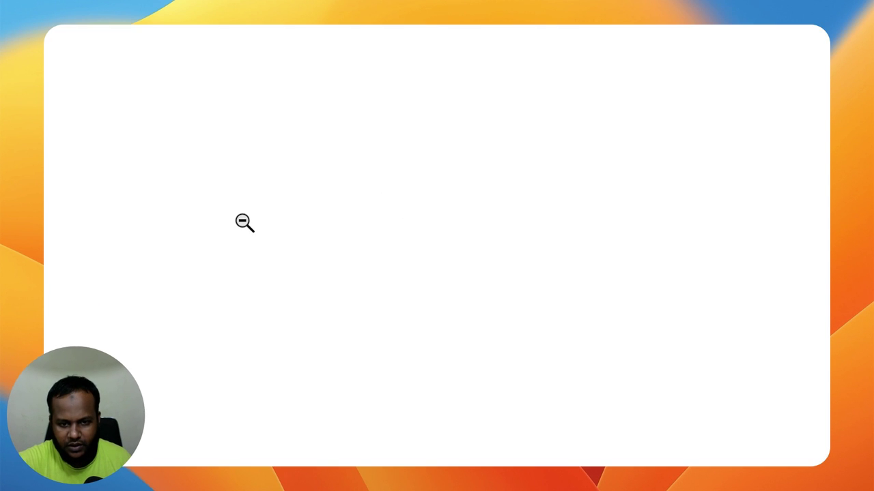
{"action": "key", "text": "alt+shift+super+space"}
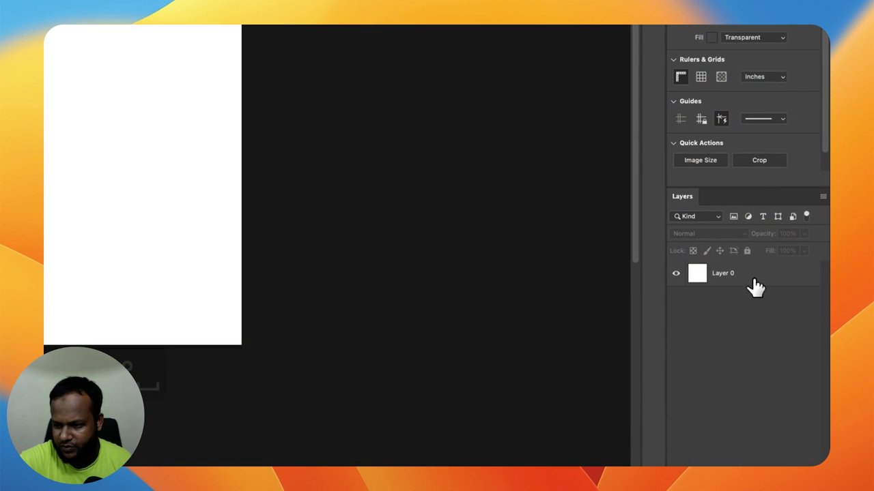
{"action": "right_click", "coordinate": [744, 277]}
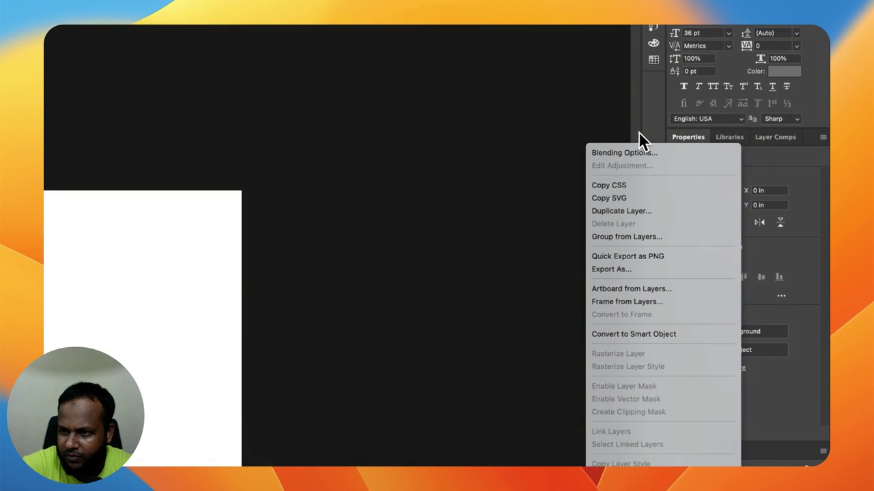
{"action": "left_click", "coordinate": [634, 157]}
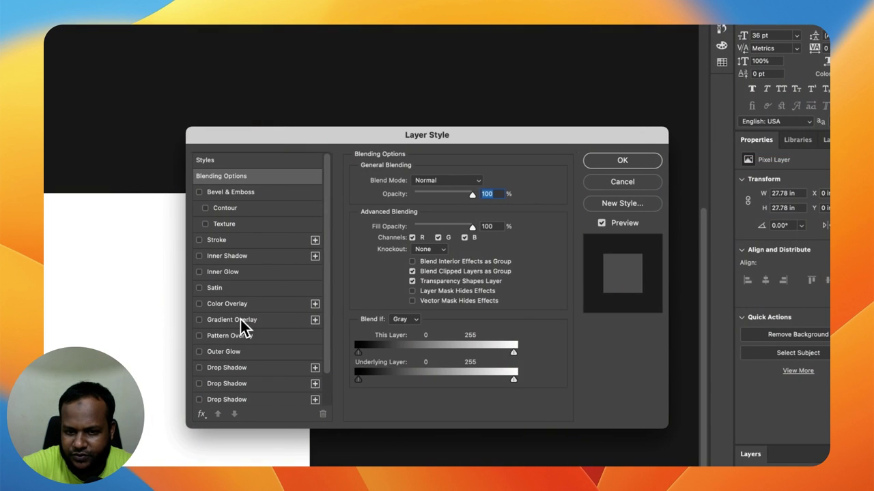
{"action": "left_click", "coordinate": [239, 337]}
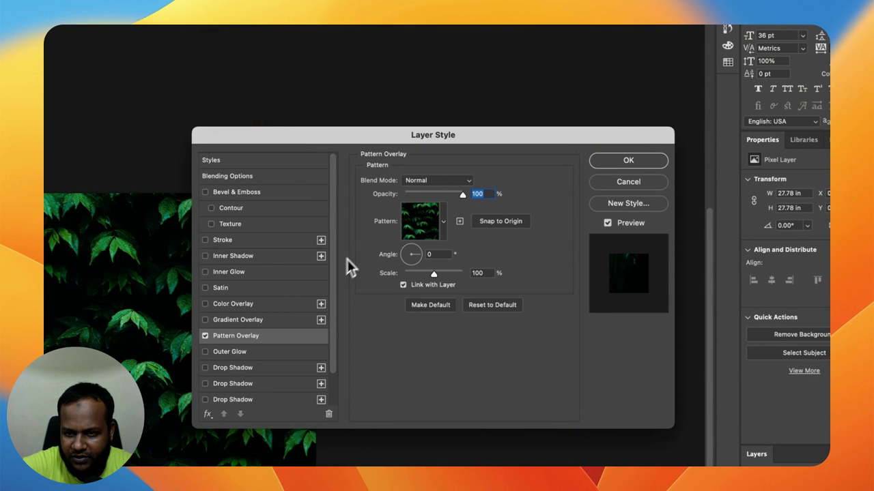
{"action": "left_click", "coordinate": [443, 224]}
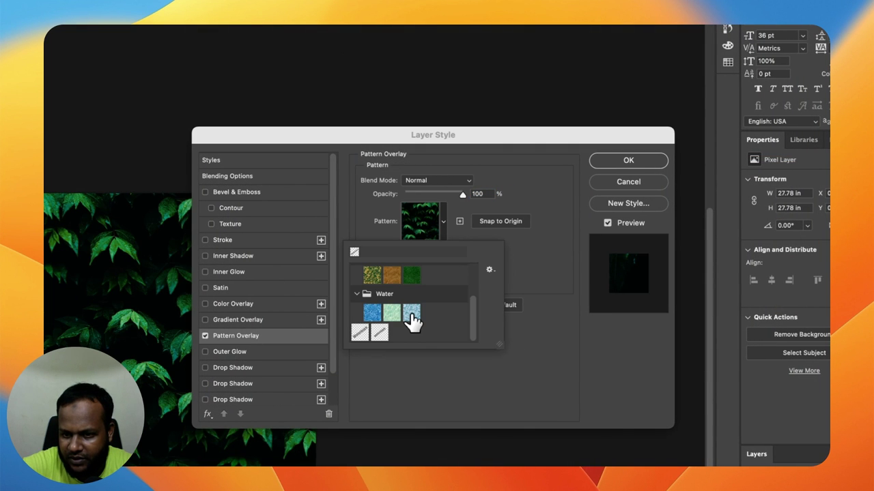
{"action": "left_click", "coordinate": [379, 334]}
{"action": "left_click", "coordinate": [380, 333]}
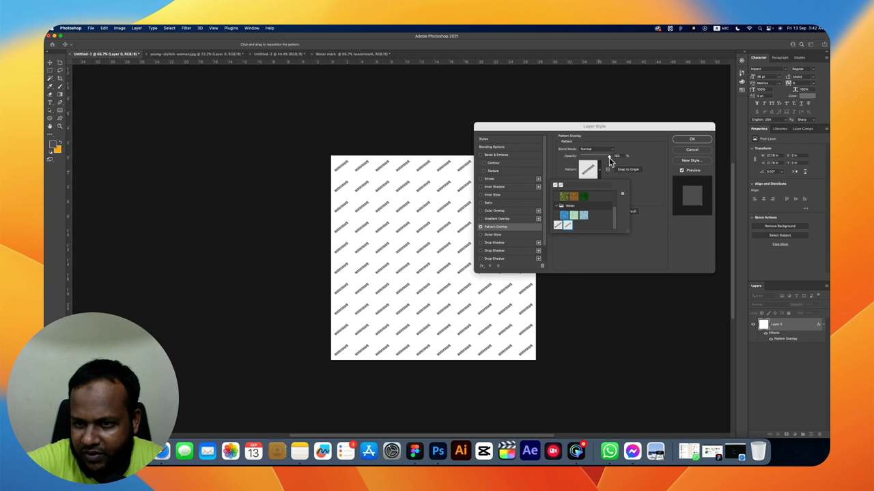
Step: Set the Pattern Overlay to 33% opacity and 207% scale, then confirm it
{"action": "left_click", "coordinate": [610, 162]}
{"action": "left_click_drag", "start_coordinate": [608, 157], "coordinate": [595, 158]}
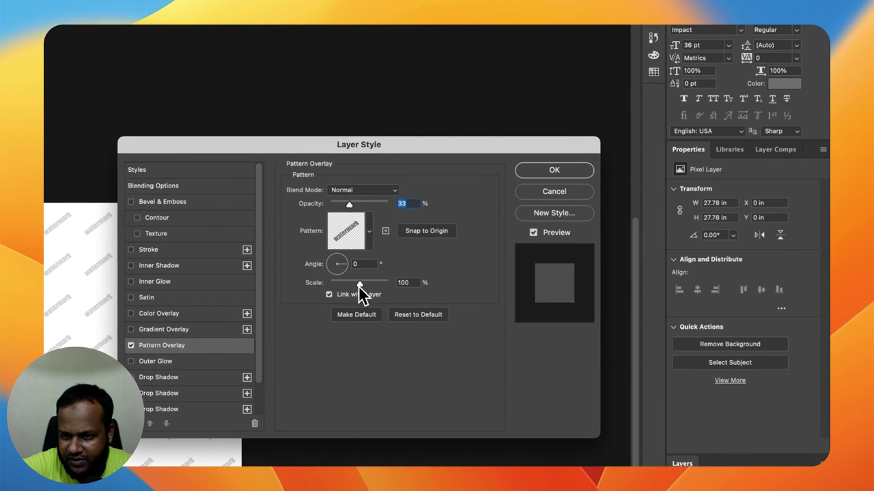
{"action": "left_click_drag", "start_coordinate": [359, 286], "coordinate": [364, 289]}
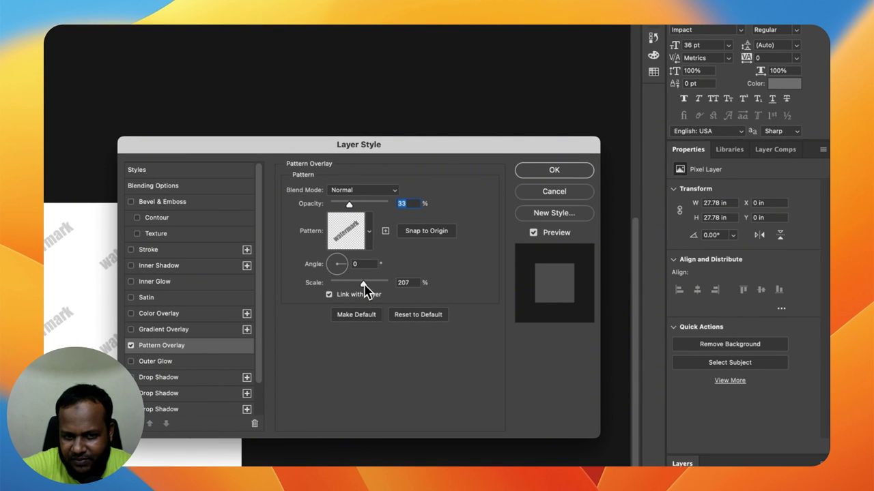
{"action": "left_click", "coordinate": [404, 283]}
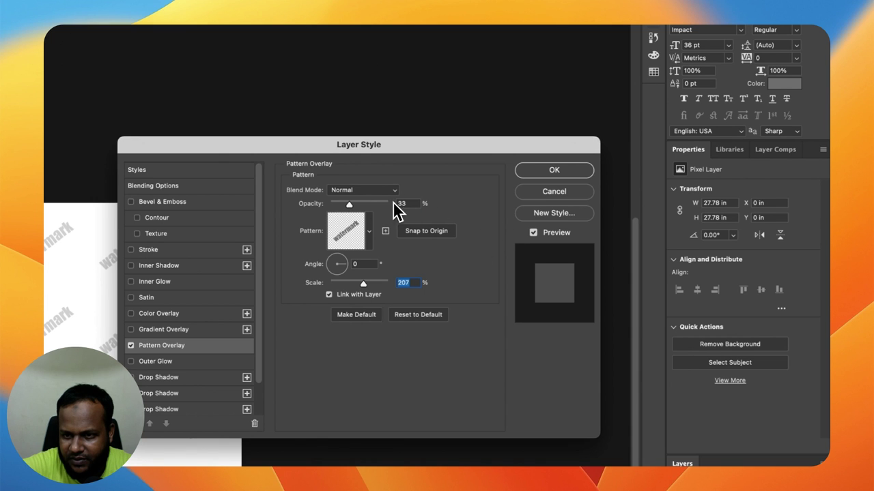
{"action": "left_click", "coordinate": [553, 172]}
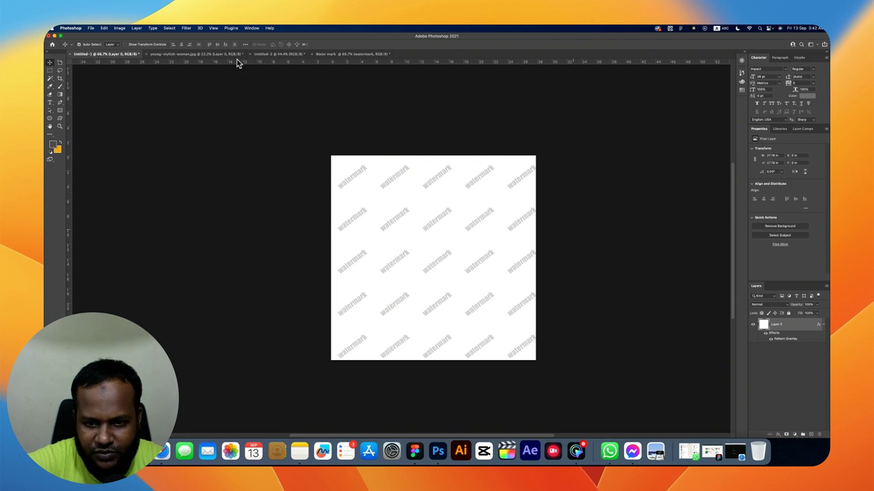
Step: On young-stylish-woman.jpg, add a 'Water mark' Pattern Overlay through the layer's Blending Options
{"action": "left_click", "coordinate": [205, 54]}
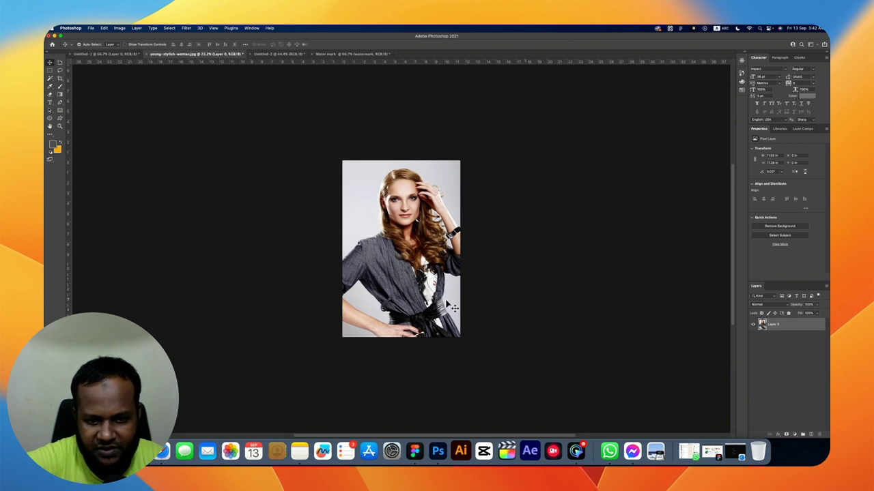
{"action": "left_click", "coordinate": [397, 227], "text": "shift+super"}
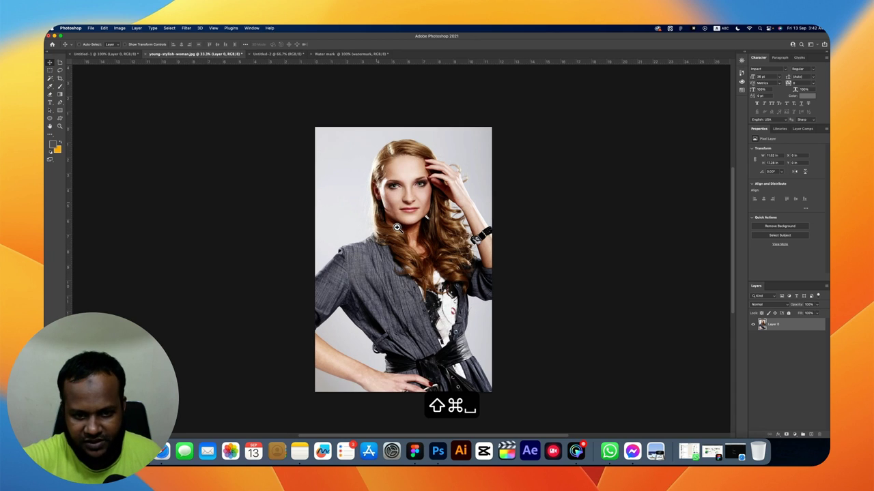
{"action": "key", "text": "shift+super+space"}
{"action": "right_click", "coordinate": [785, 328]}
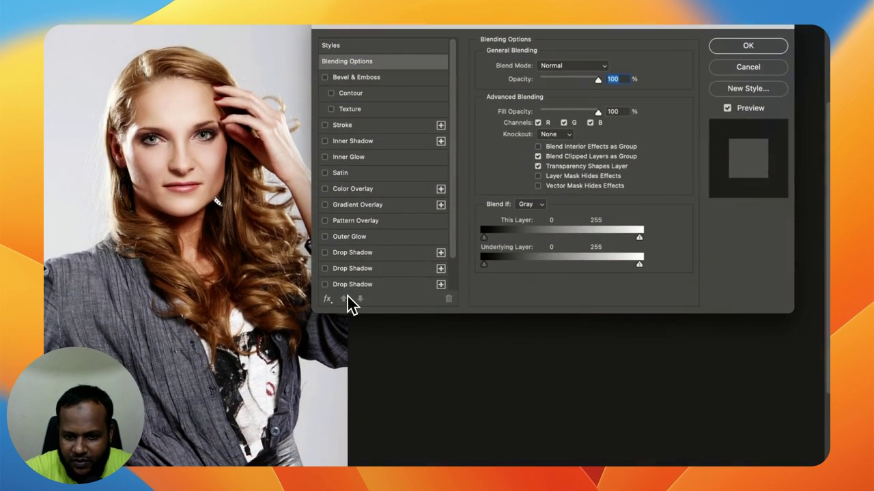
{"action": "left_click", "coordinate": [344, 216]}
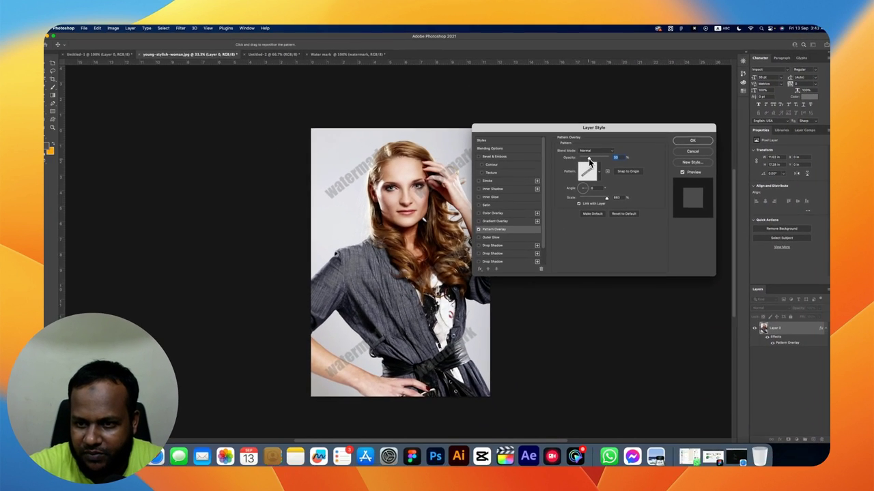
Step: Set the photo's watermark overlay to 35% opacity and about 362% scale, then apply
{"action": "left_click_drag", "start_coordinate": [589, 159], "coordinate": [591, 159]}
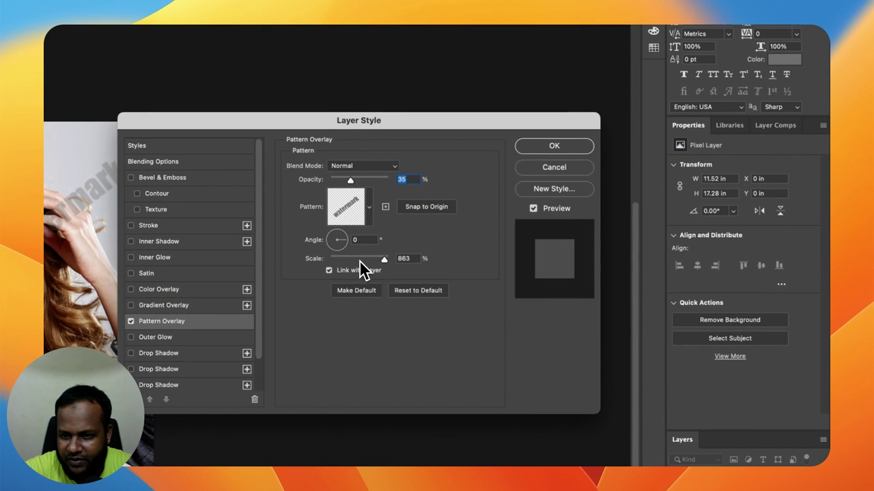
{"action": "left_click", "coordinate": [356, 259]}
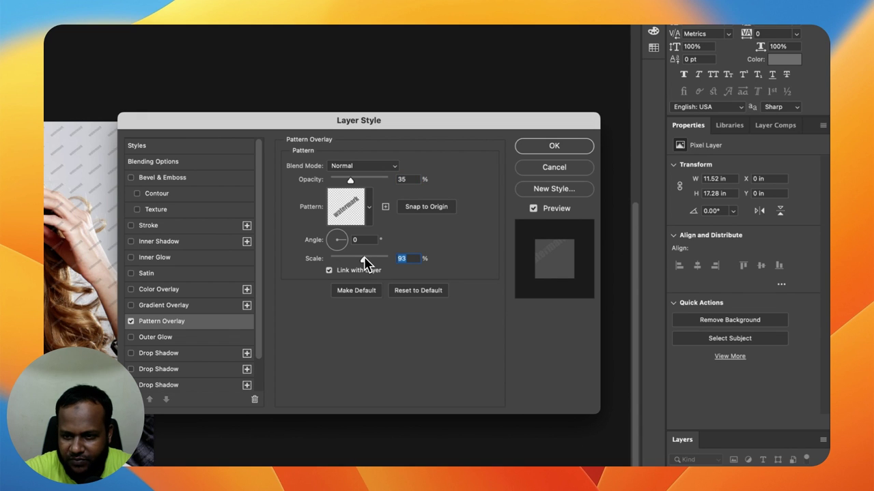
{"action": "left_click", "coordinate": [363, 258]}
{"action": "left_click_drag", "start_coordinate": [364, 259], "coordinate": [367, 259]}
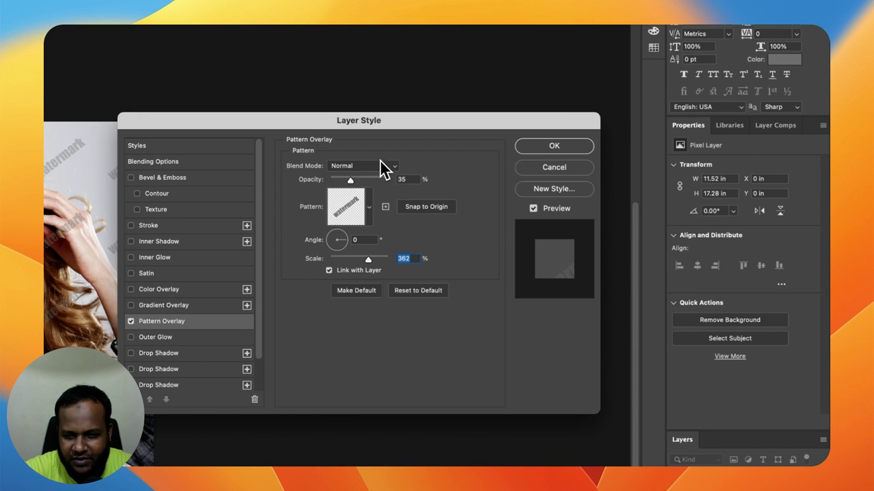
{"action": "left_click_drag", "start_coordinate": [416, 127], "coordinate": [588, 142]}
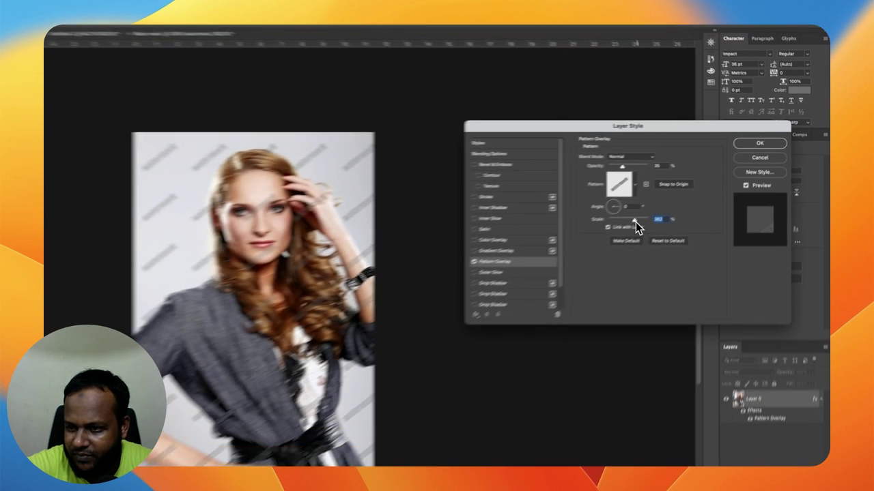
{"action": "key", "text": "Return"}
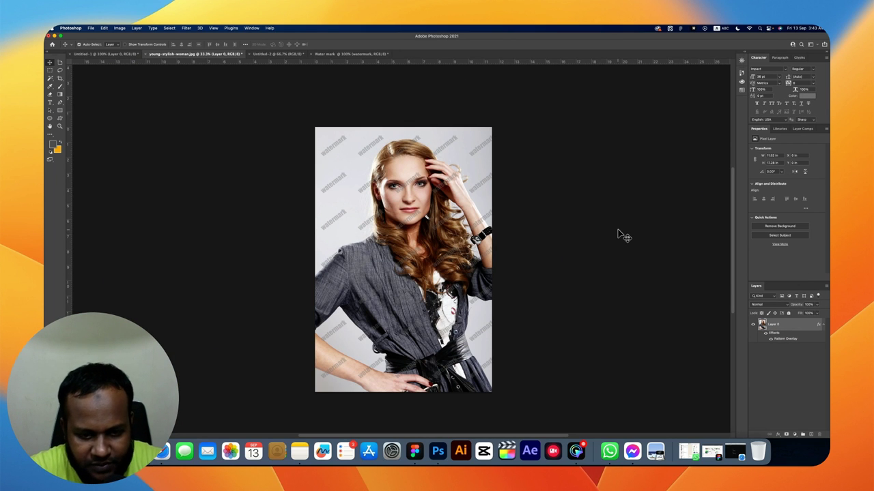